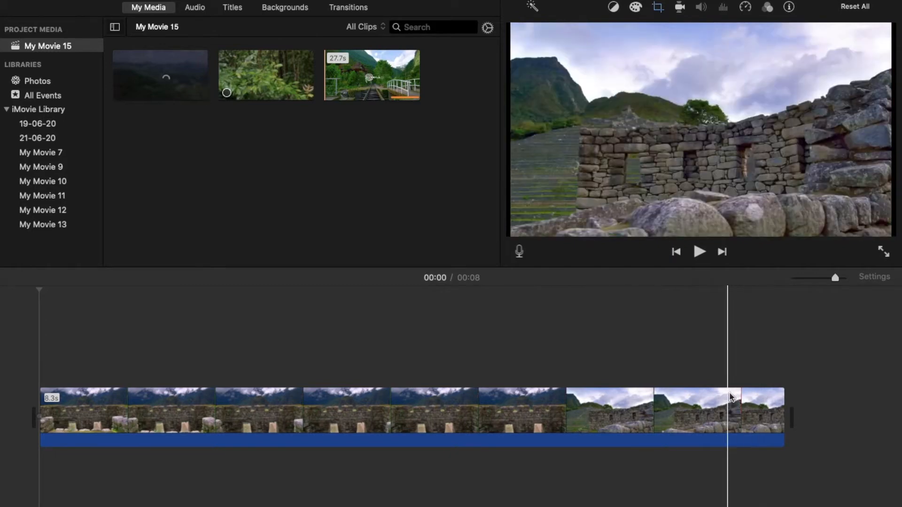
Split the timeline clip where the scene changes to the second view of the ruins and delete the second part
{"action": "left_click", "coordinate": [553, 404]}
{"action": "key", "text": "super+b"}
{"action": "left_click", "coordinate": [624, 416]}
{"action": "key", "text": "Delete"}
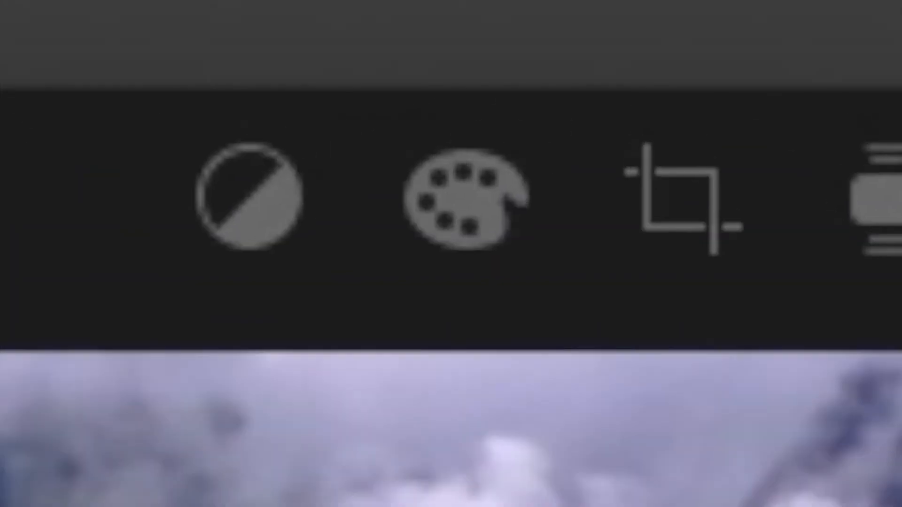
Open colour correction for the remaining stone wall clip and raise its contrast moderately
{"action": "left_click", "coordinate": [533, 416]}
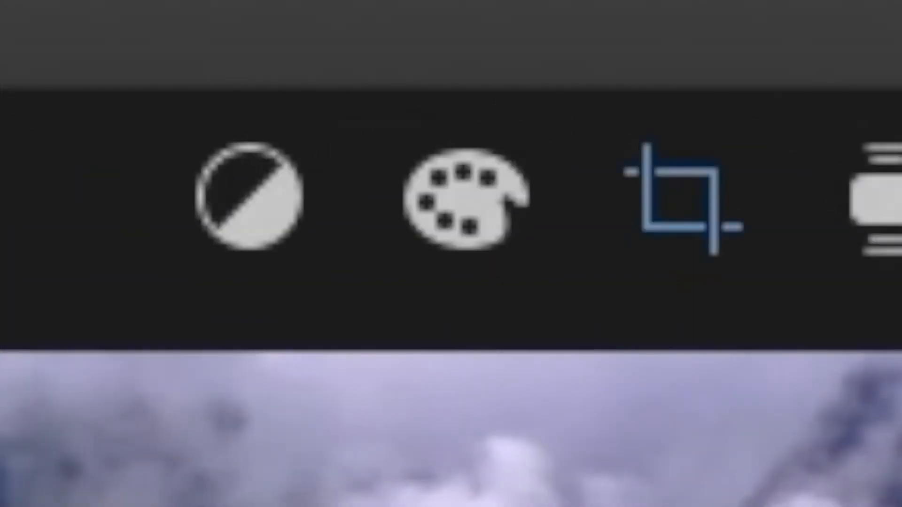
{"action": "left_click", "coordinate": [455, 191]}
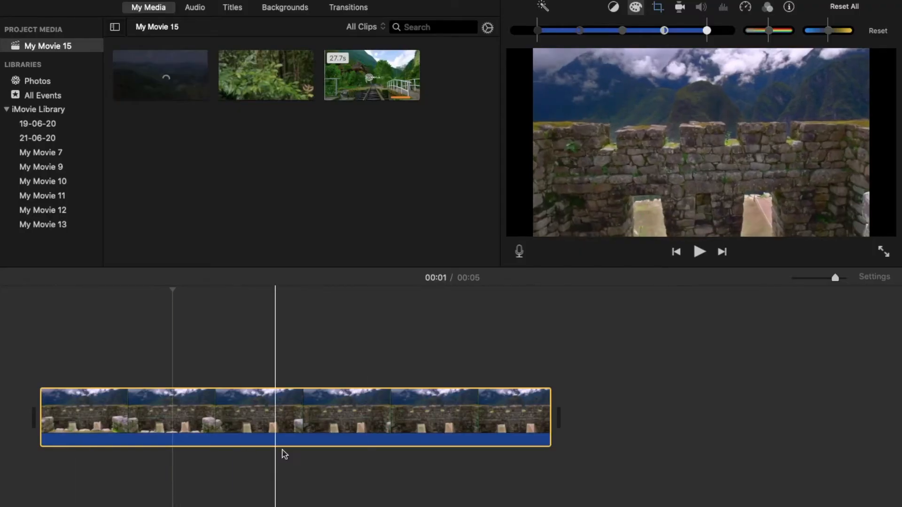
{"action": "left_click", "coordinate": [315, 422]}
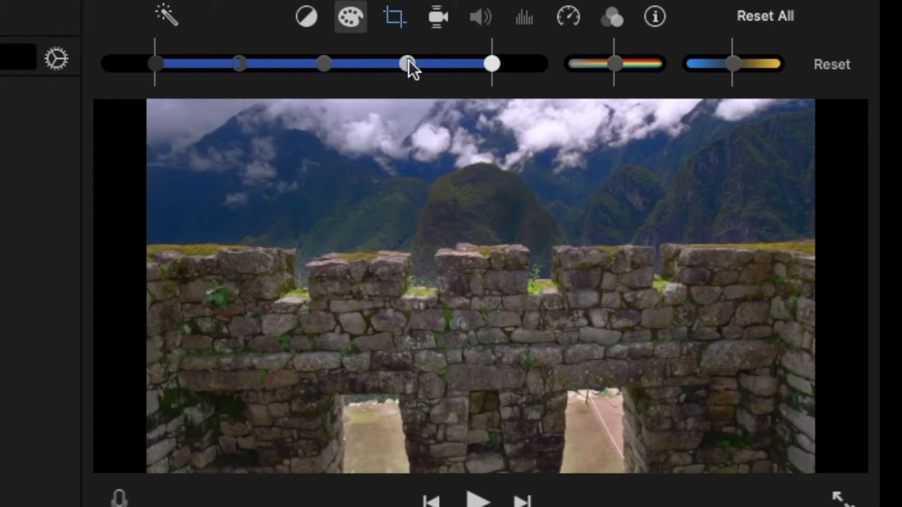
{"action": "left_click_drag", "start_coordinate": [409, 64], "coordinate": [432, 53]}
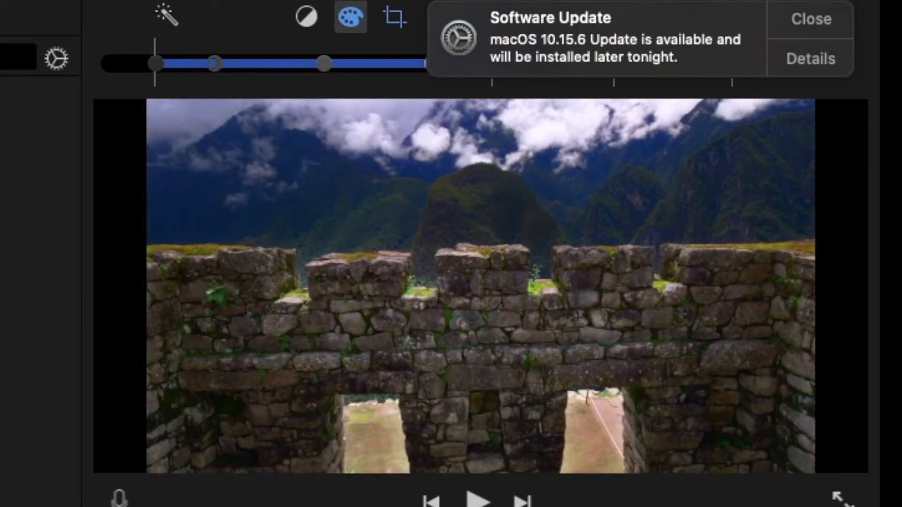
{"action": "left_click", "coordinate": [828, 24]}
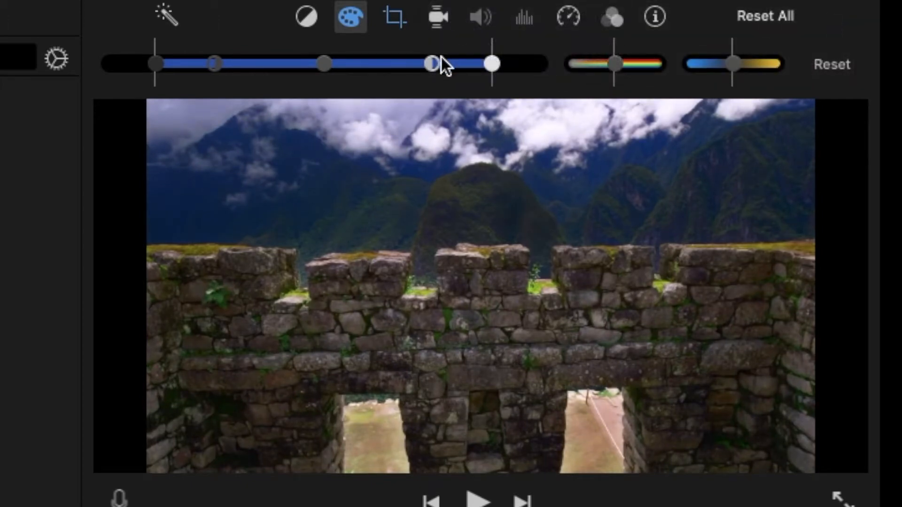
{"action": "left_click_drag", "start_coordinate": [433, 58], "coordinate": [523, 72]}
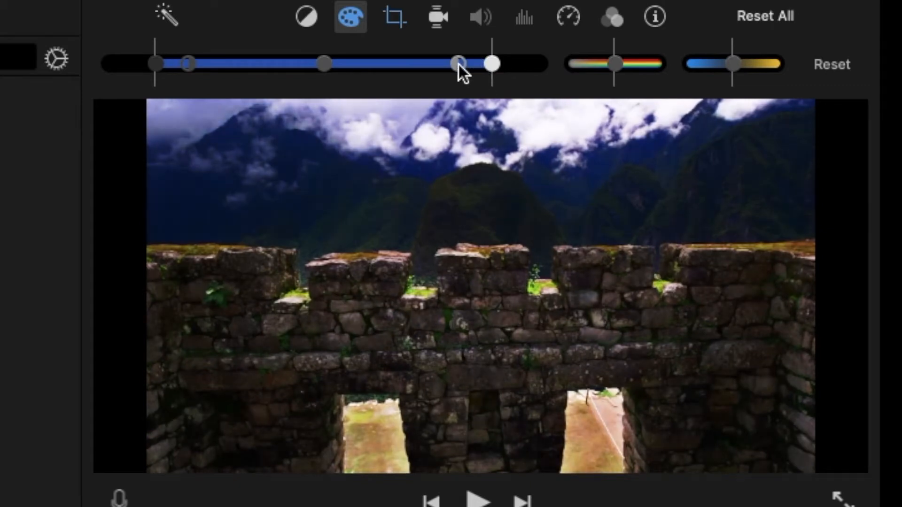
{"action": "left_click_drag", "start_coordinate": [475, 63], "coordinate": [445, 66]}
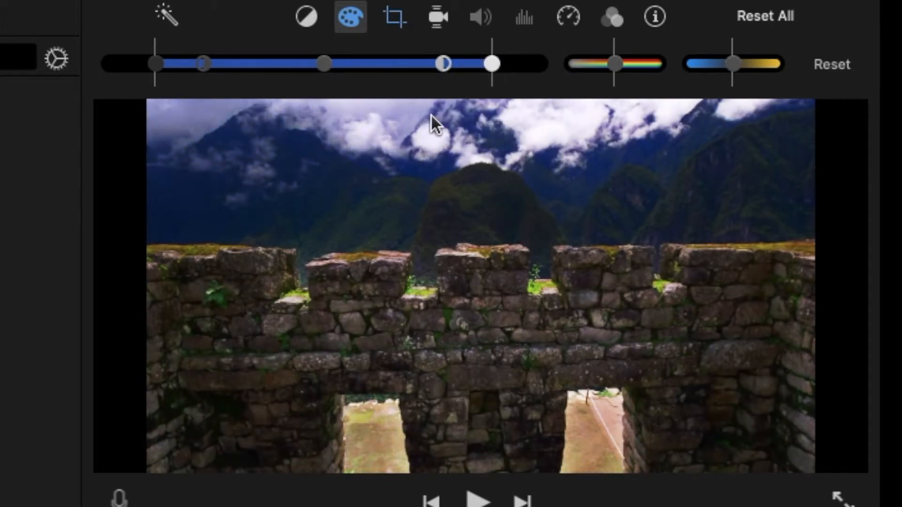
Compare the corrected clip with the original by resetting its colour correction and undoing the reset, twice
{"action": "left_click", "coordinate": [834, 64]}
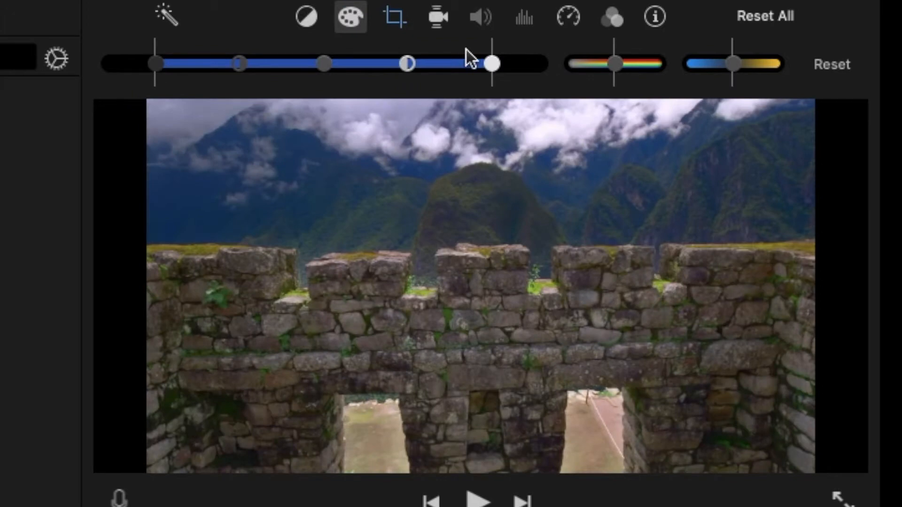
{"action": "key", "text": "super+z"}
{"action": "left_click", "coordinate": [819, 64]}
{"action": "key", "text": "super+z"}
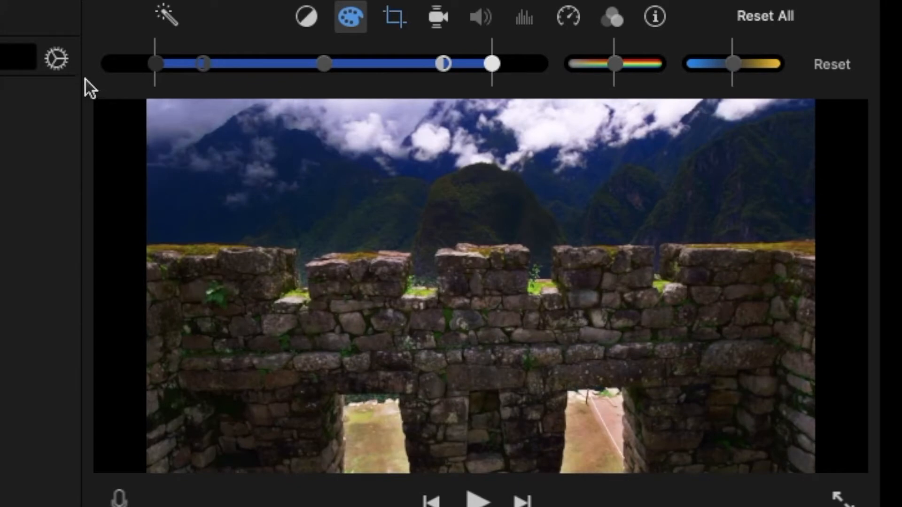
Increase the stone wall clip's contrast slightly further
{"action": "left_click_drag", "start_coordinate": [149, 66], "coordinate": [84, 61]}
{"action": "key", "text": "super+z"}
{"action": "left_click_drag", "start_coordinate": [446, 65], "coordinate": [554, 77]}
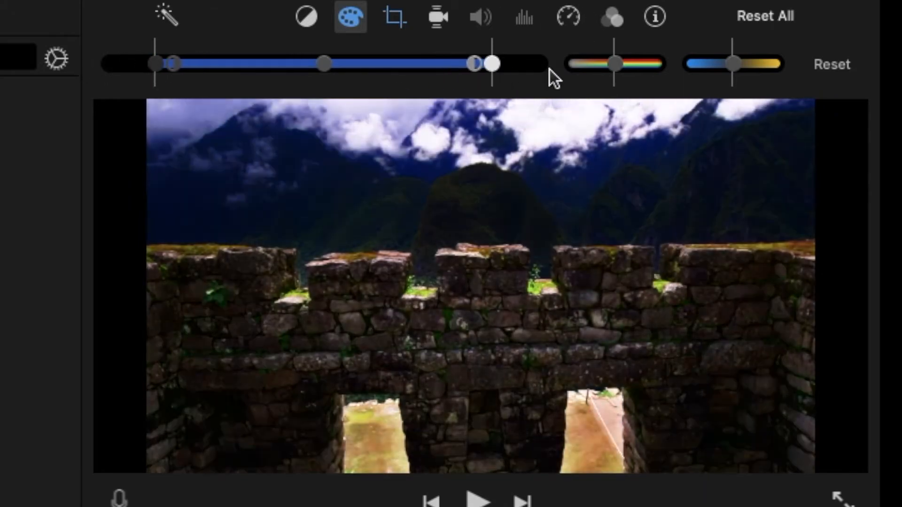
{"action": "left_click_drag", "start_coordinate": [475, 72], "coordinate": [459, 74]}
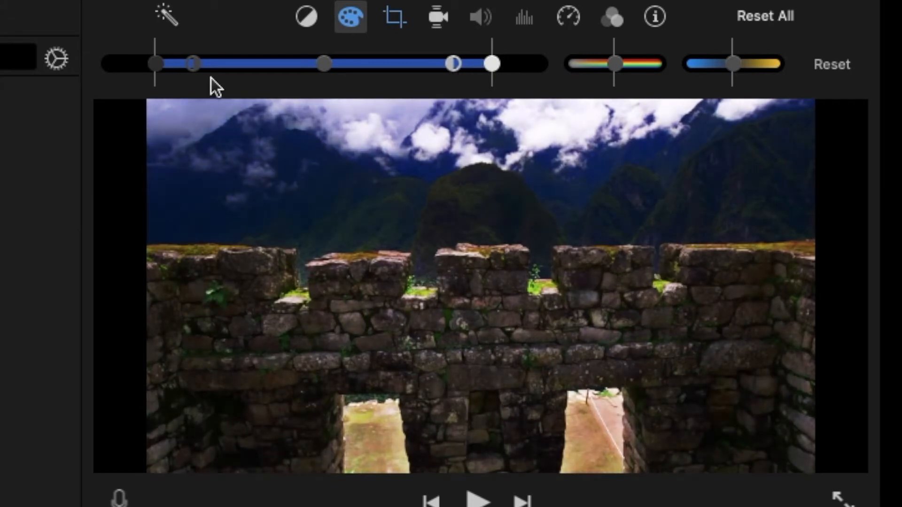
Lower the clip's shadows slightly below their default and raise its highlights above their default
{"action": "left_click_drag", "start_coordinate": [157, 69], "coordinate": [140, 70]}
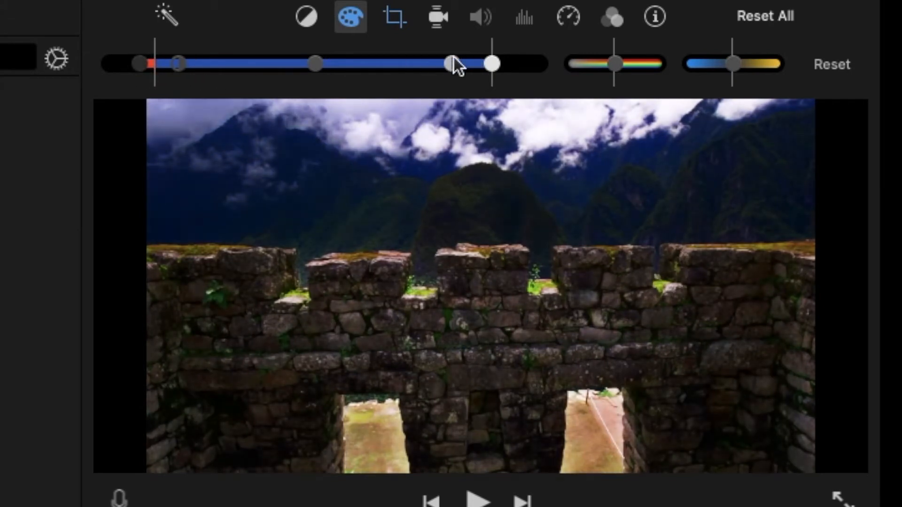
{"action": "left_click_drag", "start_coordinate": [492, 61], "coordinate": [523, 70]}
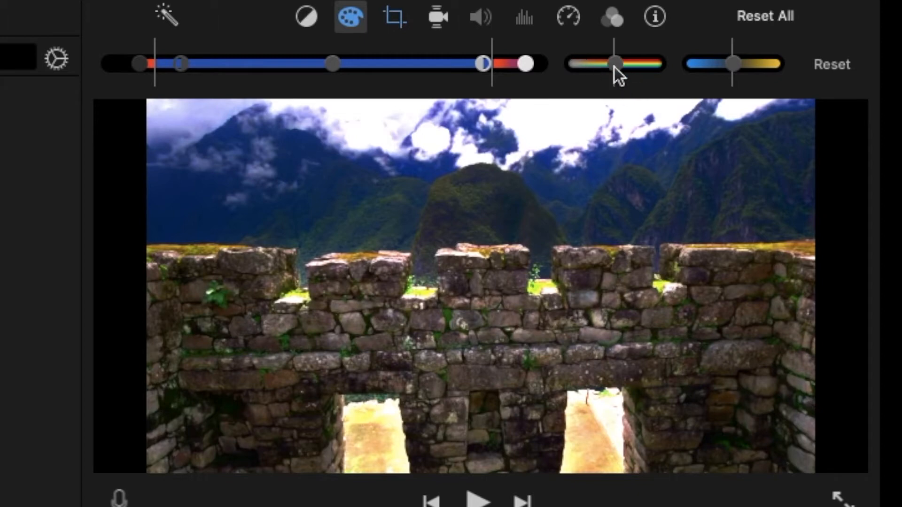
Try different saturation levels on the clip and set the saturation close to its maximum
{"action": "mouse_move", "coordinate": [615, 64]}
{"action": "left_mouse_down"}
{"action": "mouse_move", "coordinate": [660, 55]}
{"action": "mouse_move", "coordinate": [623, 58]}
{"action": "left_mouse_up"}
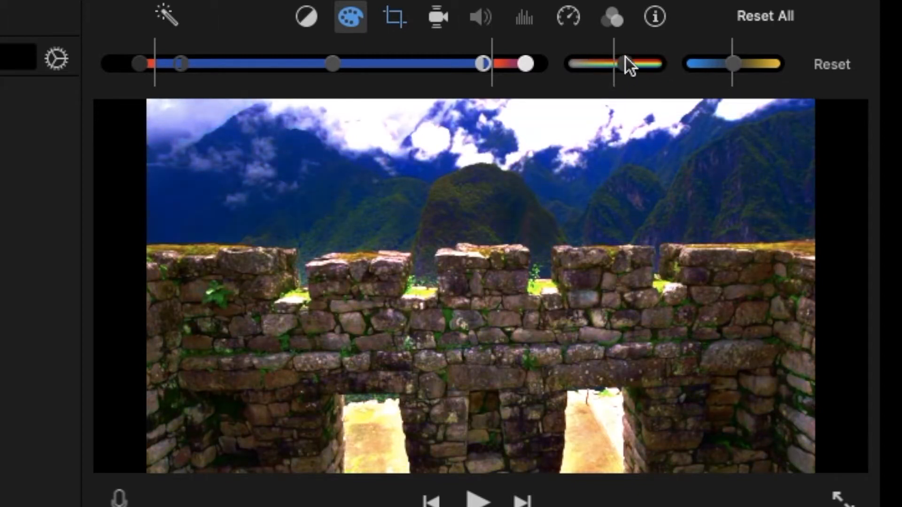
{"action": "left_click_drag", "start_coordinate": [635, 60], "coordinate": [690, 69]}
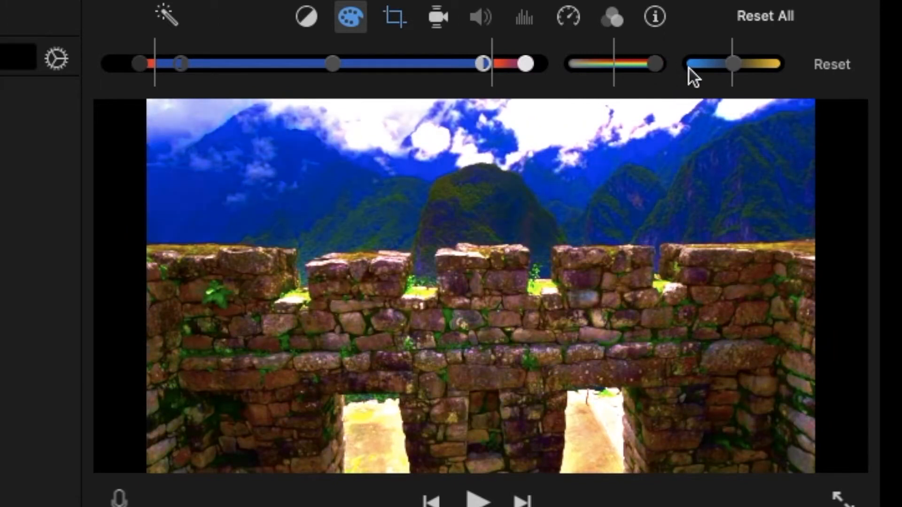
{"action": "left_click_drag", "start_coordinate": [639, 74], "coordinate": [604, 71]}
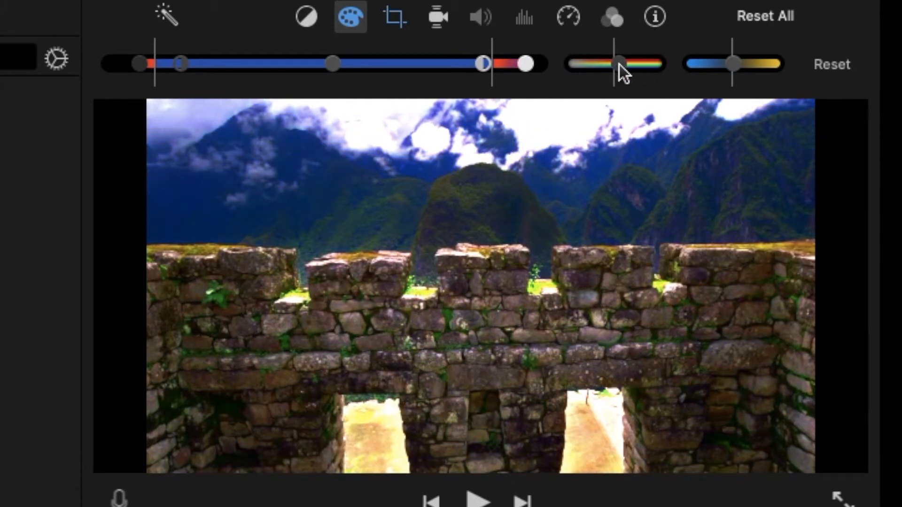
{"action": "left_click_drag", "start_coordinate": [627, 64], "coordinate": [658, 59]}
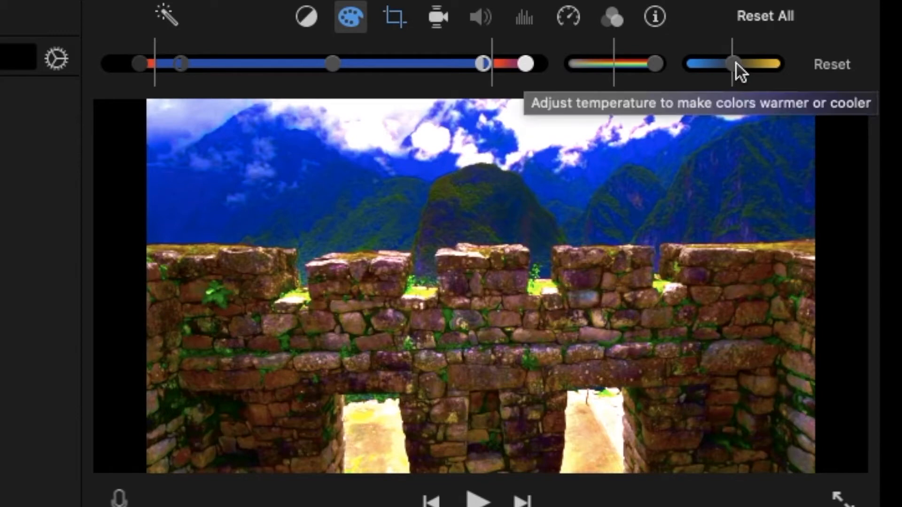
Try warmer and cooler colour temperatures on the stone wall clip
{"action": "left_click_drag", "start_coordinate": [737, 63], "coordinate": [737, 67]}
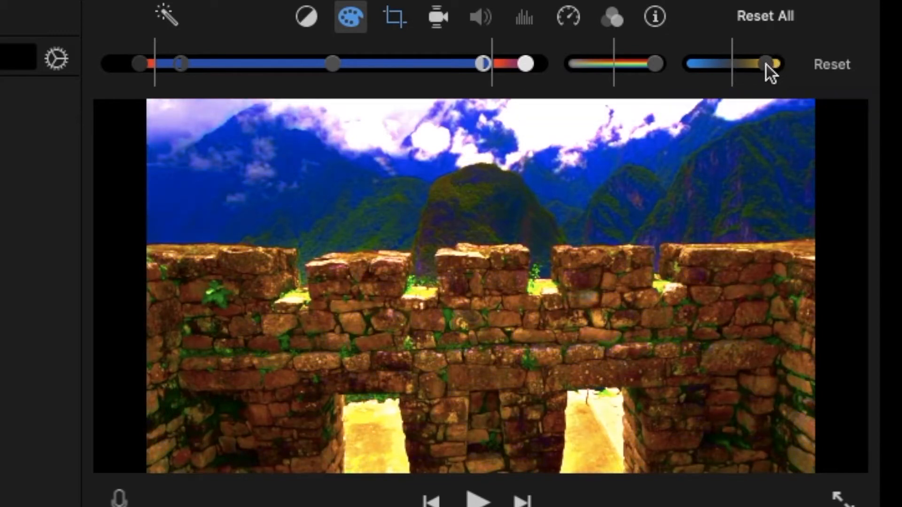
{"action": "left_click_drag", "start_coordinate": [698, 62], "coordinate": [787, 78]}
{"action": "left_click_drag", "start_coordinate": [759, 59], "coordinate": [628, 78]}
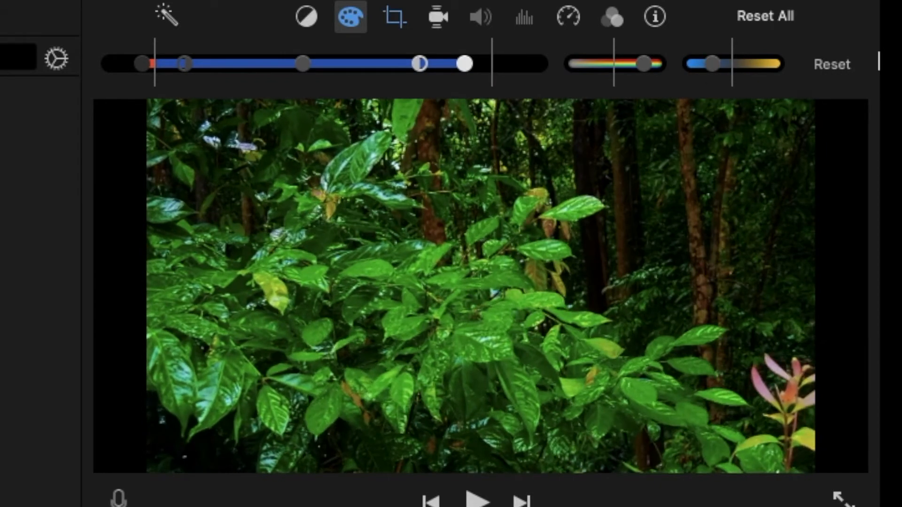
Reset the colour correction on the green foliage clip
{"action": "left_click", "coordinate": [842, 63]}
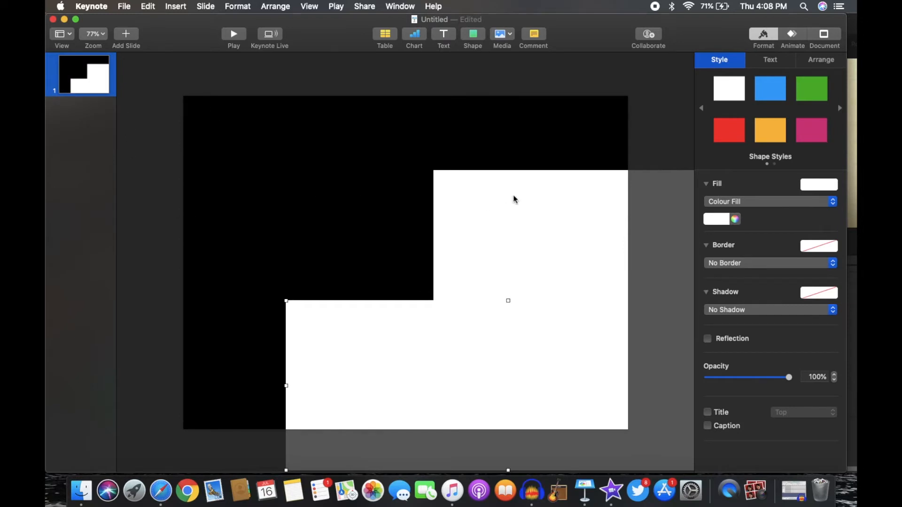
In Keynote, select both white rectangles on the slide and delete them
{"action": "left_click_drag", "start_coordinate": [507, 206], "coordinate": [508, 204]}
{"action": "left_click_drag", "start_coordinate": [289, 90], "coordinate": [461, 370]}
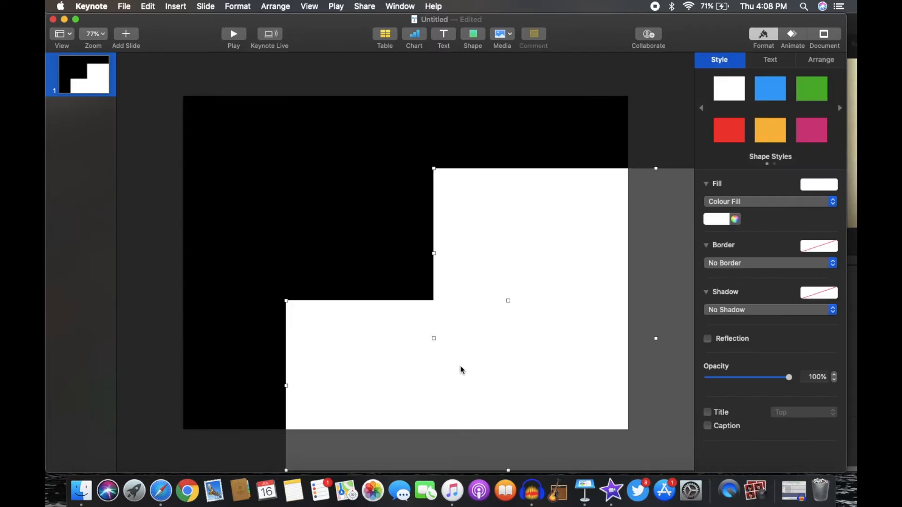
{"action": "key", "text": "BackSpace"}
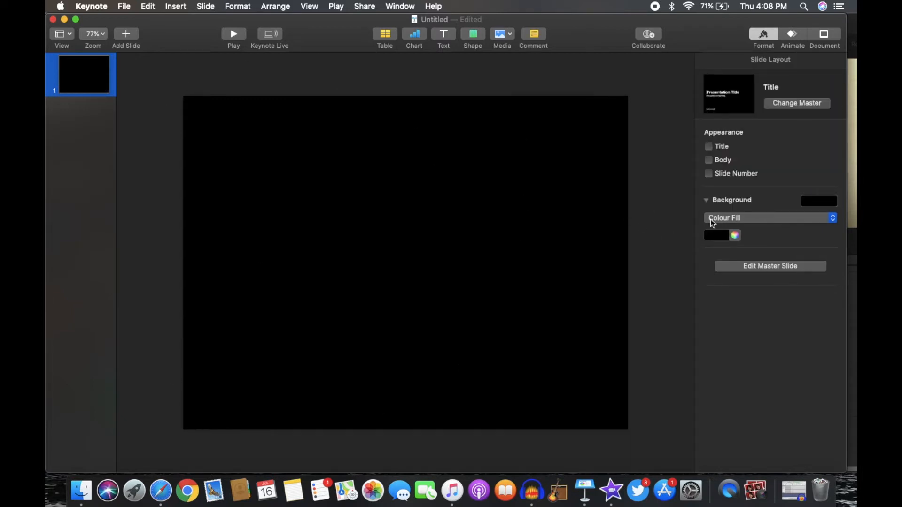
Change the slide's background colour fill from black to bright green
{"action": "left_click", "coordinate": [735, 236]}
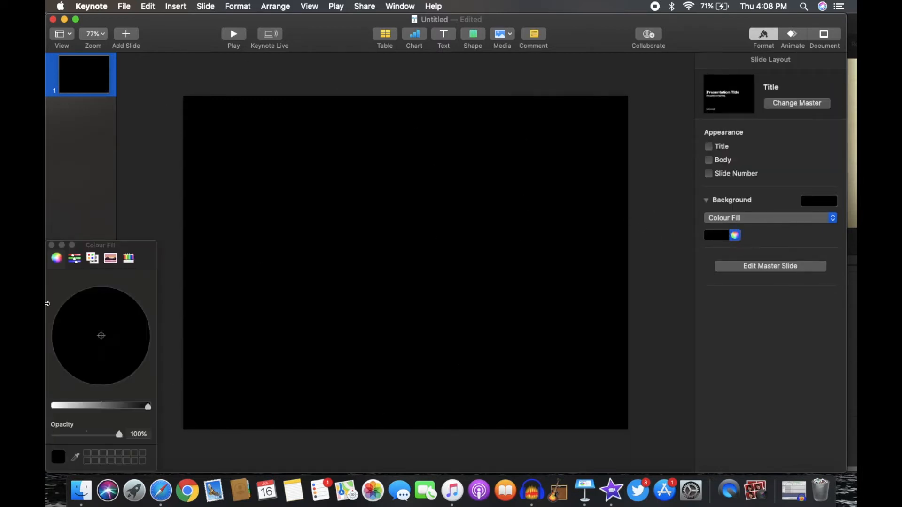
{"action": "left_click_drag", "start_coordinate": [112, 407], "coordinate": [51, 406]}
{"action": "left_click", "coordinate": [81, 291]}
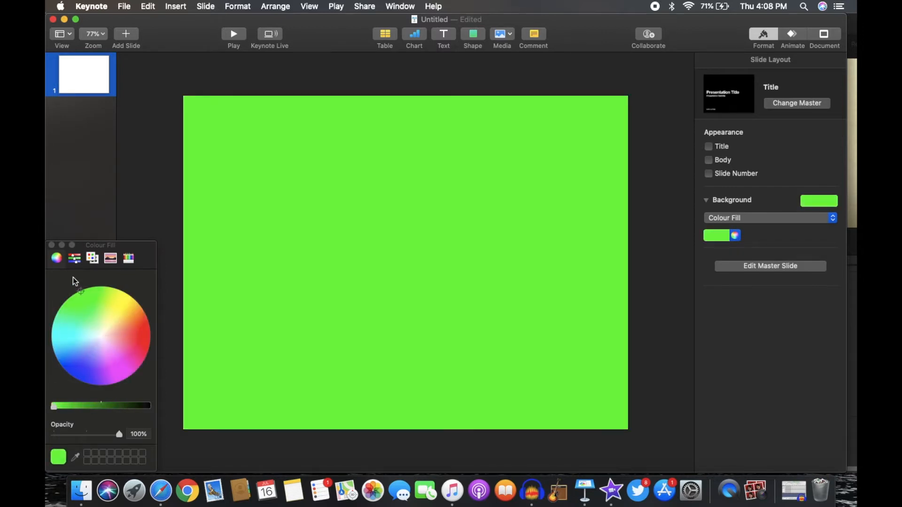
{"action": "left_click", "coordinate": [52, 245]}
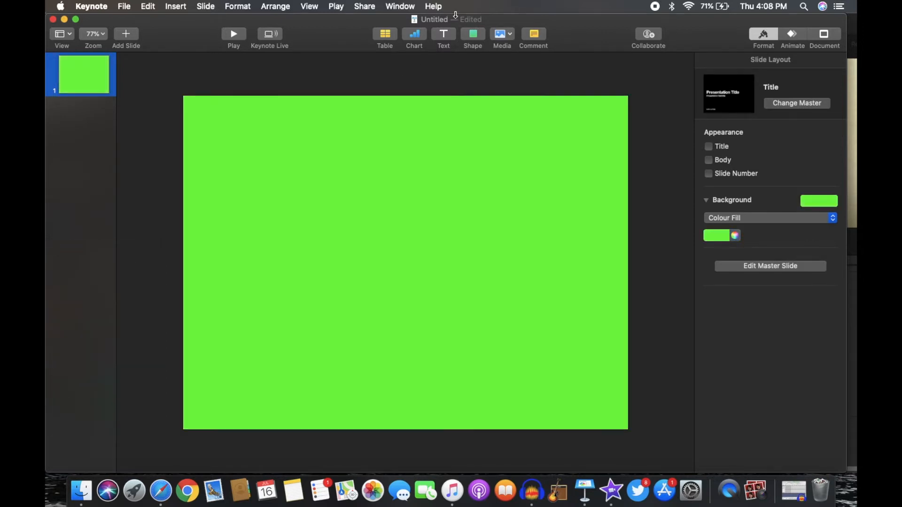
Insert a square shape and resize it into a rectangle covering the upper half of the slide's full width
{"action": "left_click", "coordinate": [473, 35]}
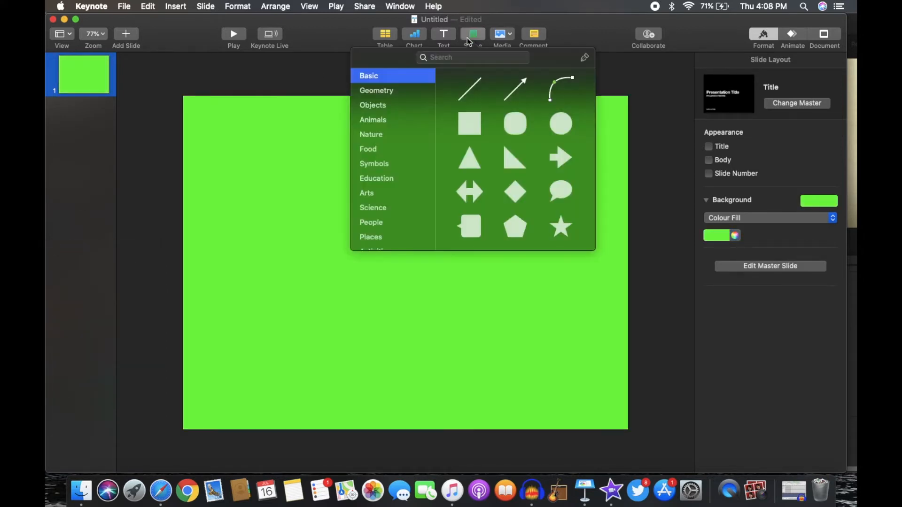
{"action": "left_click", "coordinate": [470, 123]}
{"action": "left_click_drag", "start_coordinate": [410, 273], "coordinate": [640, 277]}
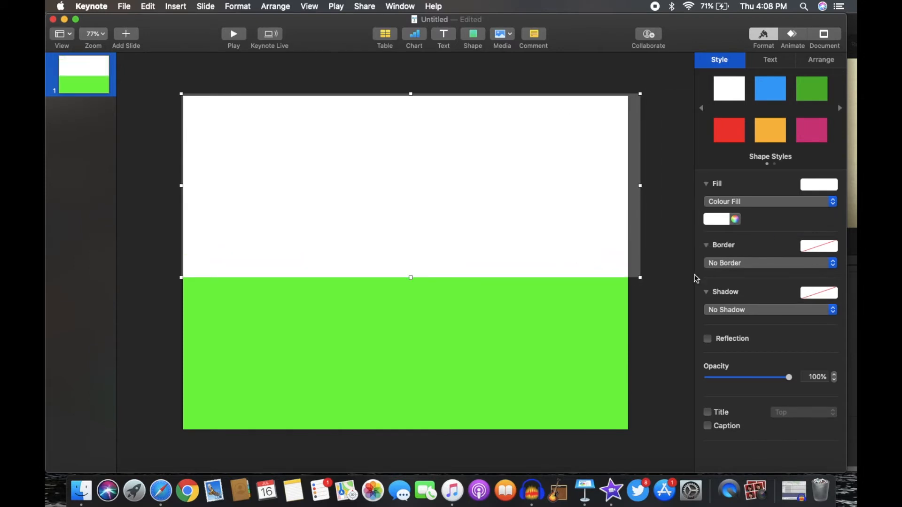
Fill the upper rectangle with black and centre it horizontally over the slide
{"action": "left_click", "coordinate": [735, 221]}
{"action": "left_click_drag", "start_coordinate": [88, 410], "coordinate": [149, 409]}
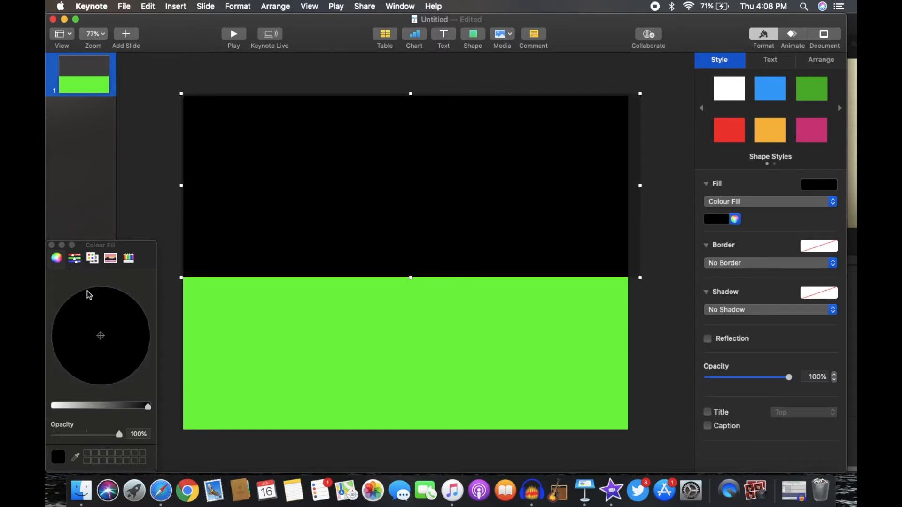
{"action": "left_click", "coordinate": [51, 246]}
{"action": "left_click_drag", "start_coordinate": [325, 203], "coordinate": [321, 206]}
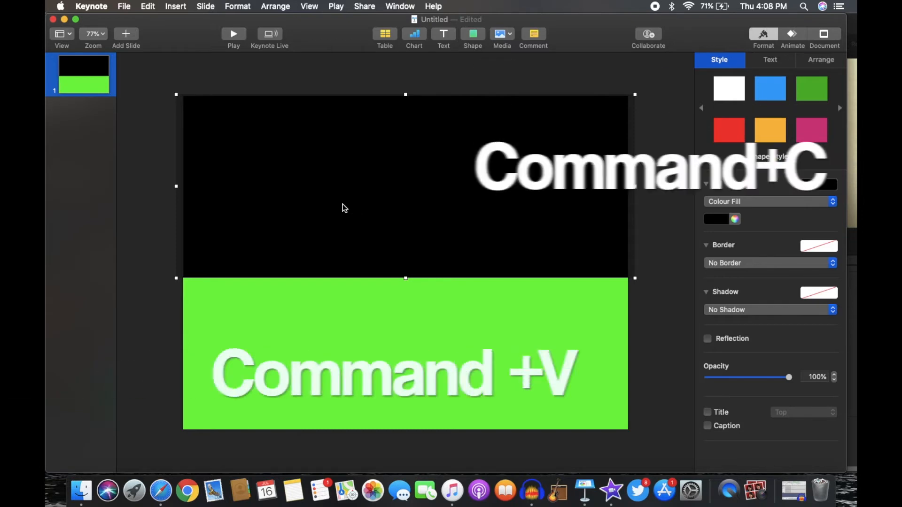
Duplicate the black rectangle and place the copy over the lower half so the two cover the whole slide
{"action": "key", "text": "super+c"}
{"action": "key", "text": "super+v"}
{"action": "left_click_drag", "start_coordinate": [343, 205], "coordinate": [534, 369]}
{"action": "left_click_drag", "start_coordinate": [356, 390], "coordinate": [339, 385]}
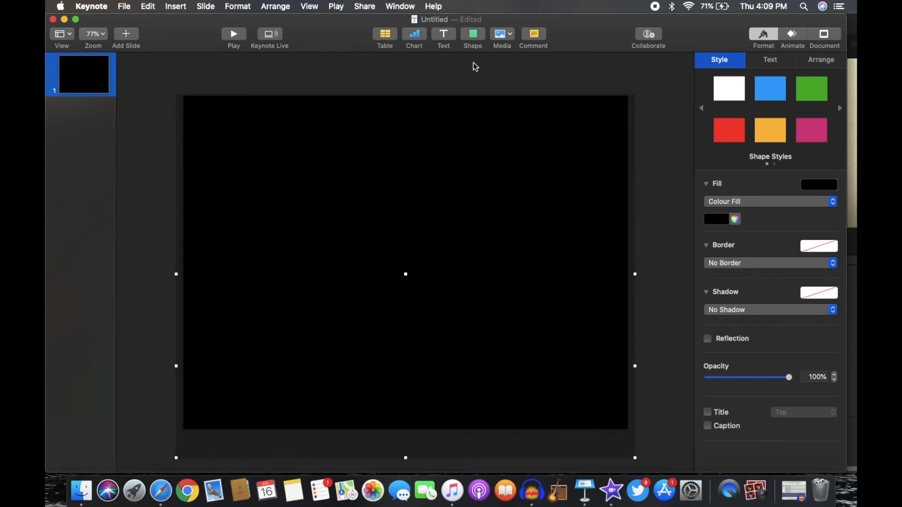
Add a Move action effect to the upper black rectangle
{"action": "left_click", "coordinate": [800, 37]}
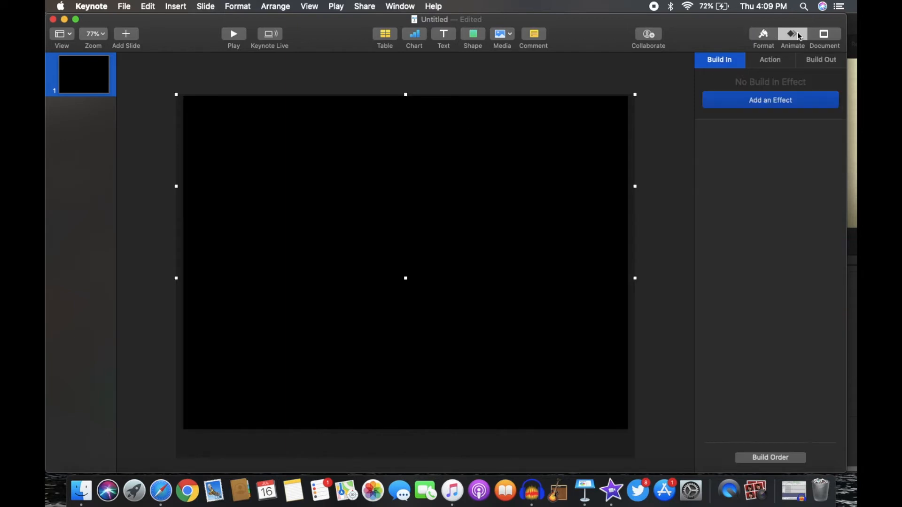
{"action": "left_click", "coordinate": [779, 66]}
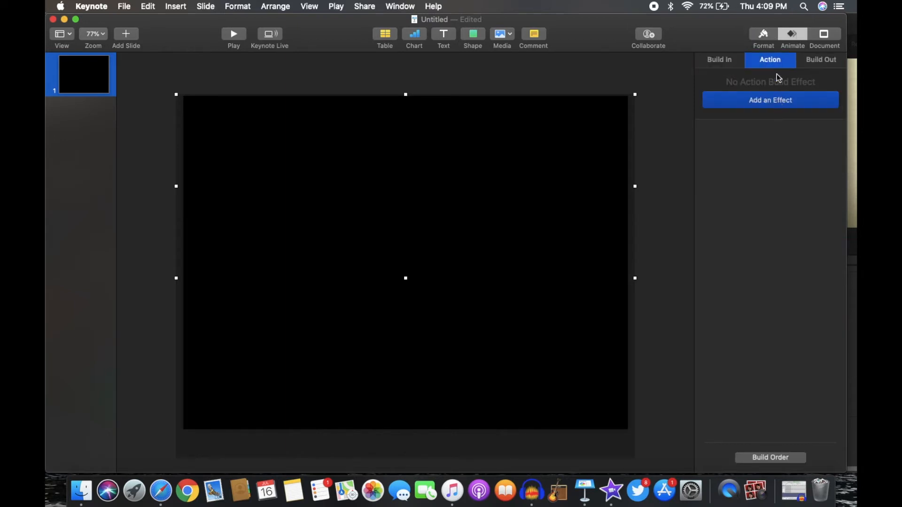
{"action": "left_click", "coordinate": [769, 99]}
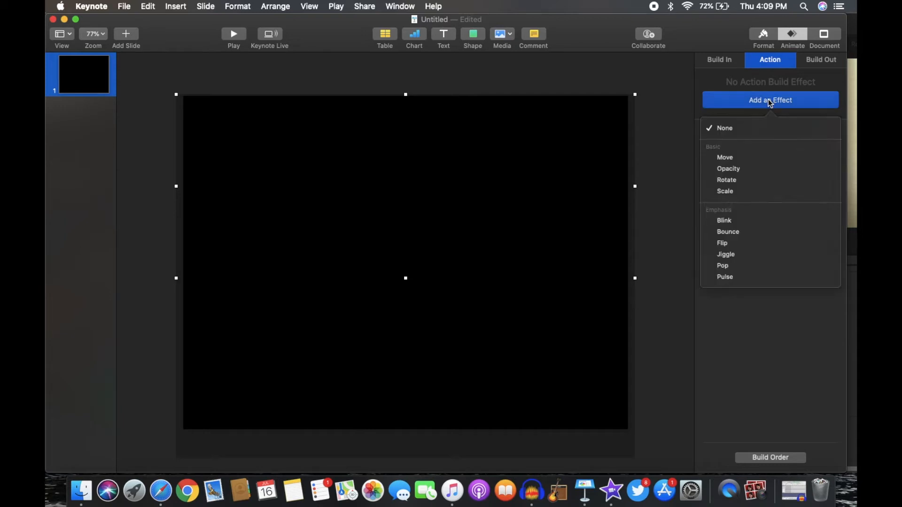
{"action": "left_click", "coordinate": [751, 154]}
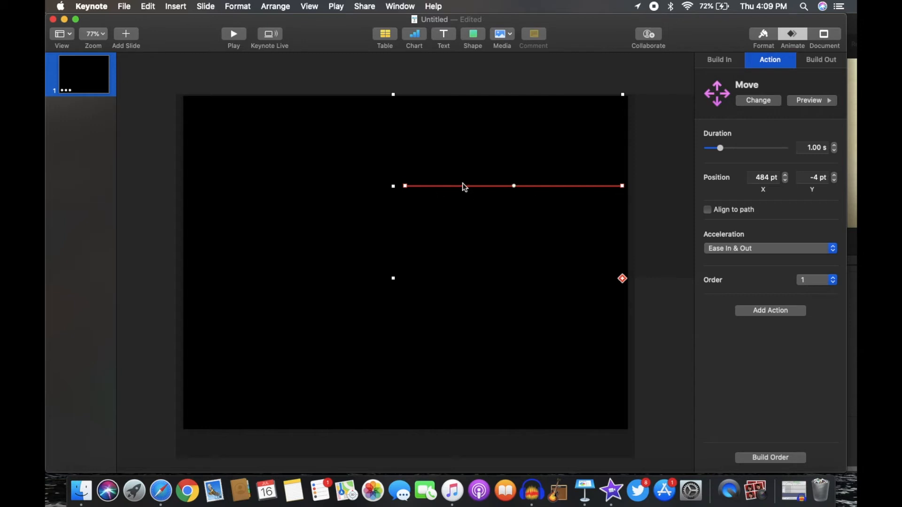
Direct the upper rectangle's Move straight up off the slide to about X -18 pt, Y -332 pt, and preview it
{"action": "left_click_drag", "start_coordinate": [623, 188], "coordinate": [402, 81]}
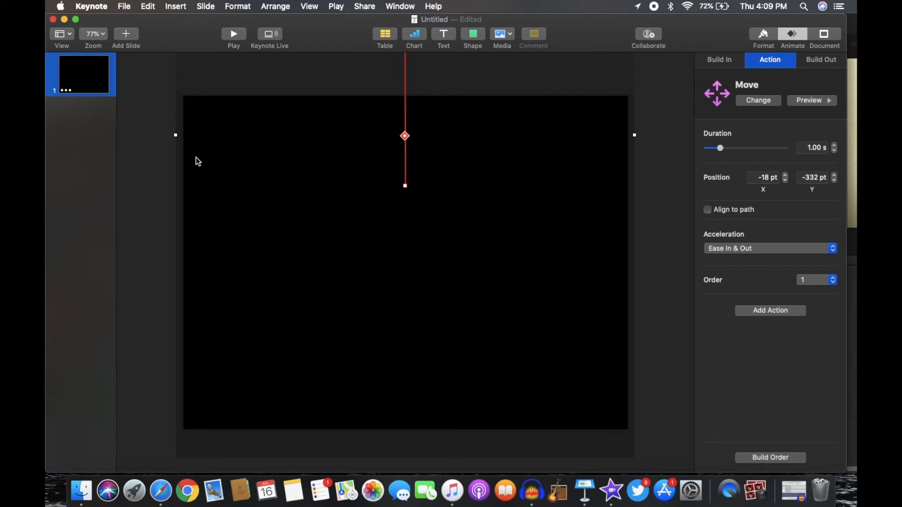
{"action": "left_click", "coordinate": [812, 101]}
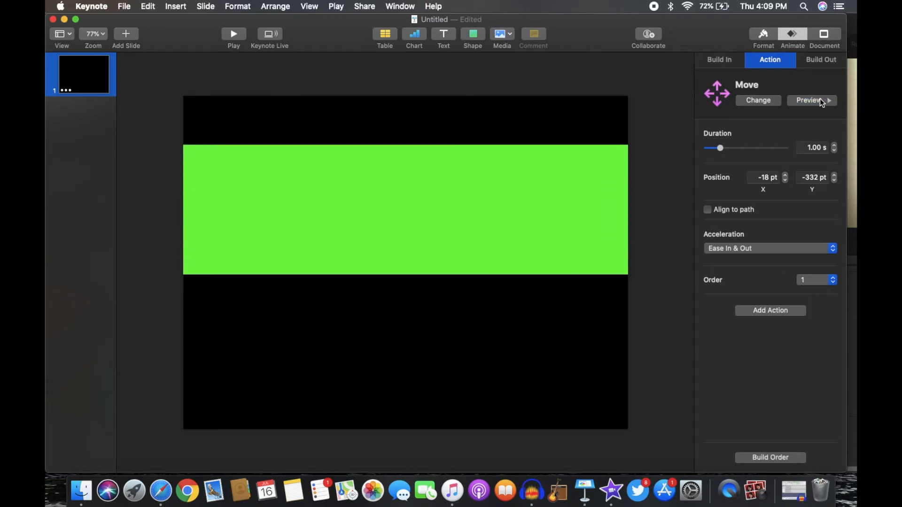
{"action": "scroll", "coordinate": [458, 118], "scroll_direction": "up", "scroll_amount": 1}
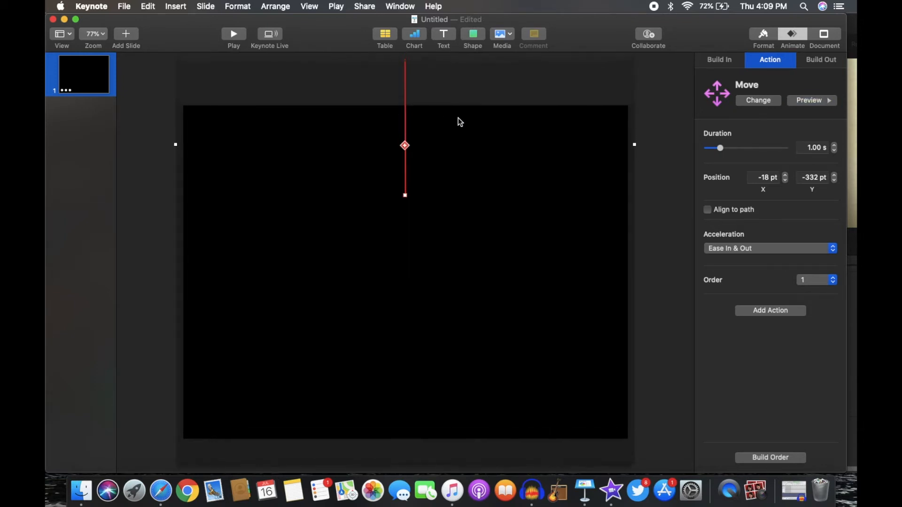
{"action": "scroll", "coordinate": [458, 118], "scroll_direction": "down", "scroll_amount": 3}
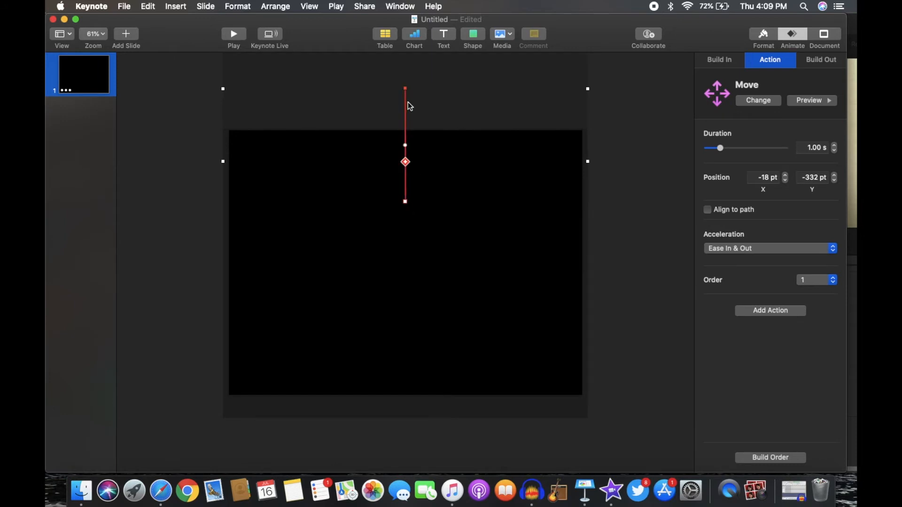
{"action": "scroll", "coordinate": [411, 168], "scroll_direction": "up", "scroll_amount": 2}
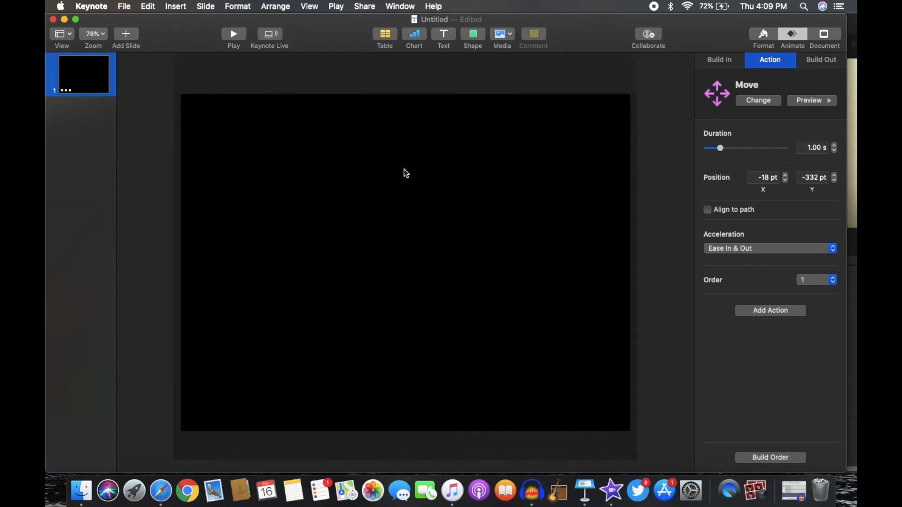
Set the upper rectangle's Move build to start After Transition
{"action": "left_click", "coordinate": [767, 458]}
{"action": "left_click", "coordinate": [444, 360]}
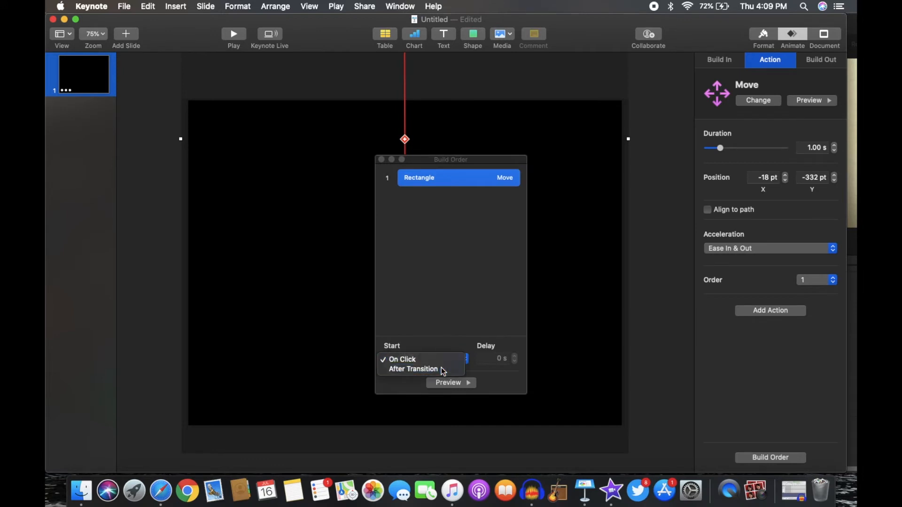
{"action": "left_click", "coordinate": [443, 369]}
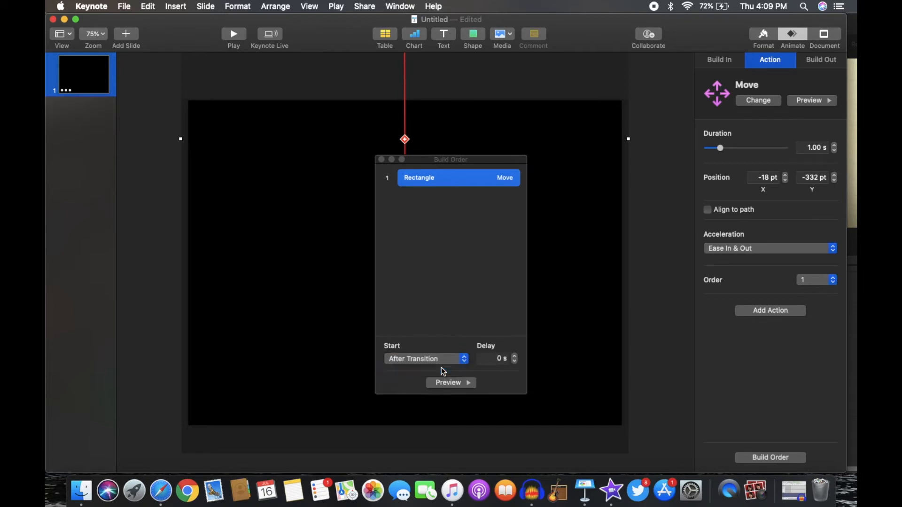
{"action": "left_click", "coordinate": [381, 161]}
Add a Move action to the lower black rectangle, ending straight below the slide at about X -16 pt, Y 667 pt
{"action": "left_click", "coordinate": [411, 403]}
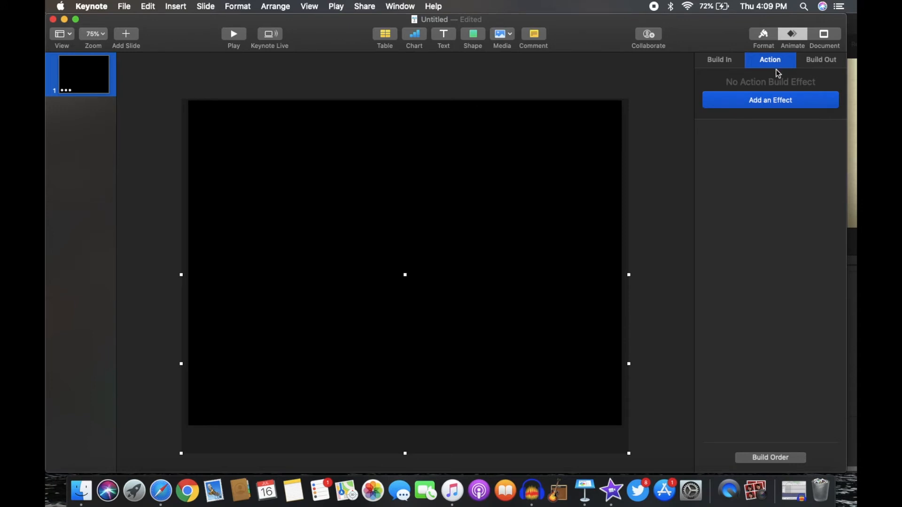
{"action": "left_click", "coordinate": [766, 107]}
{"action": "left_click", "coordinate": [758, 158]}
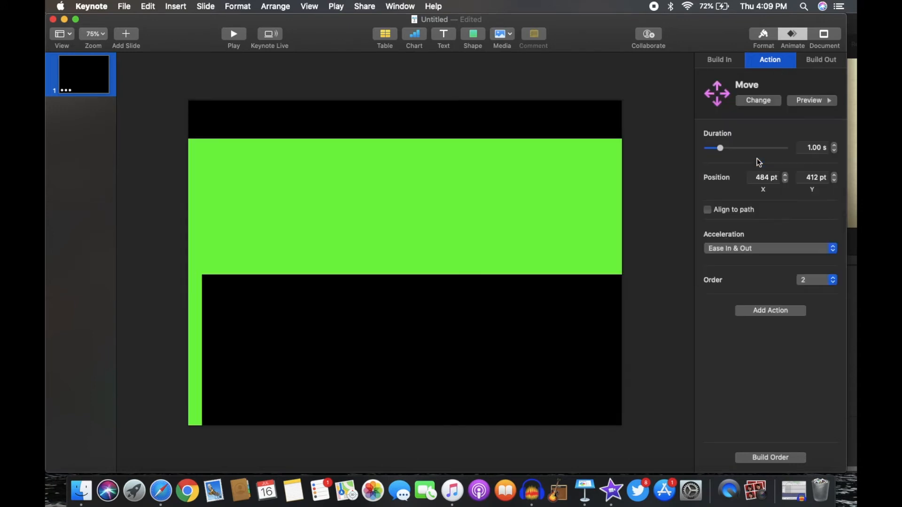
{"action": "left_click_drag", "start_coordinate": [618, 366], "coordinate": [493, 449]}
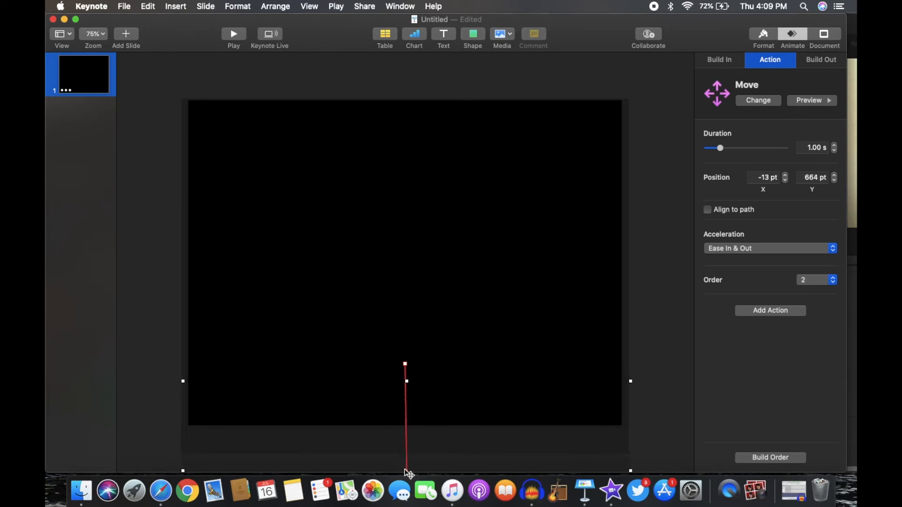
Set the lower rectangle's Move to start With Build 1, and play the slideshow to check both rectangles' movement
{"action": "left_click", "coordinate": [777, 452]}
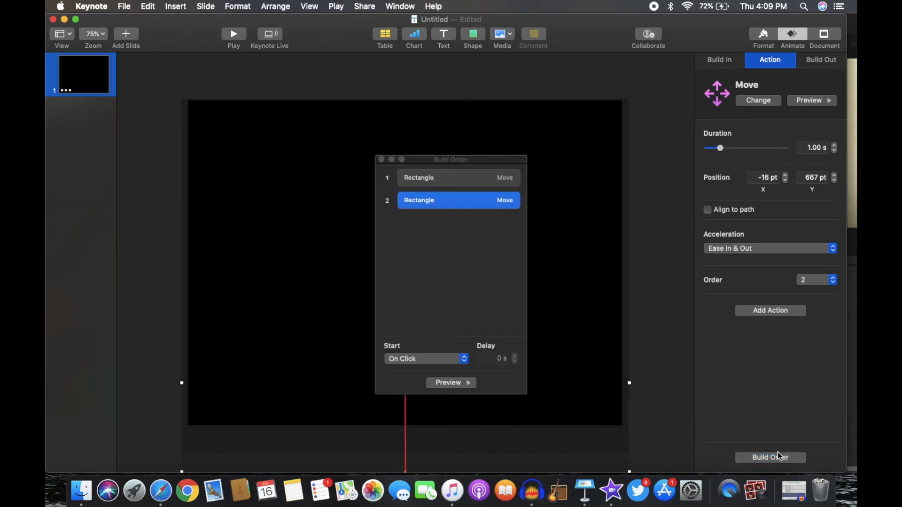
{"action": "left_click", "coordinate": [460, 359]}
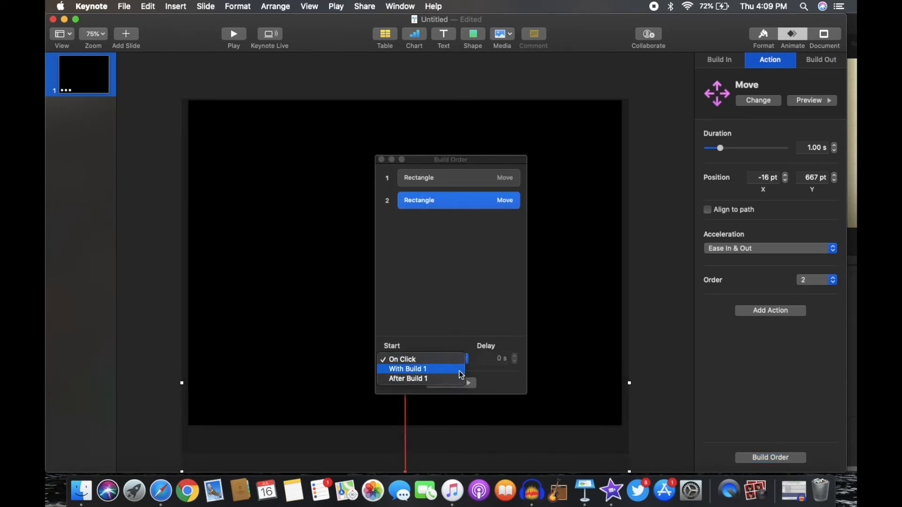
{"action": "left_click", "coordinate": [460, 371]}
{"action": "left_click", "coordinate": [248, 178]}
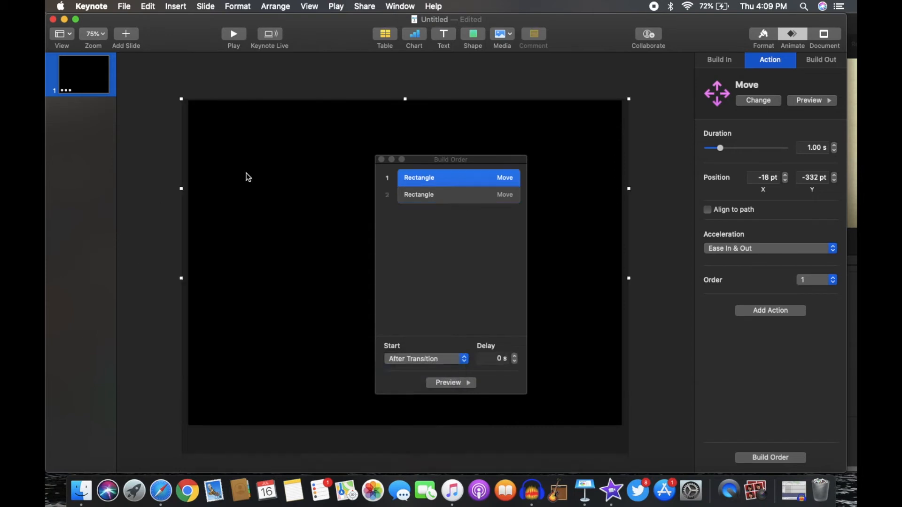
{"action": "left_click", "coordinate": [143, 86]}
{"action": "left_click", "coordinate": [382, 161]}
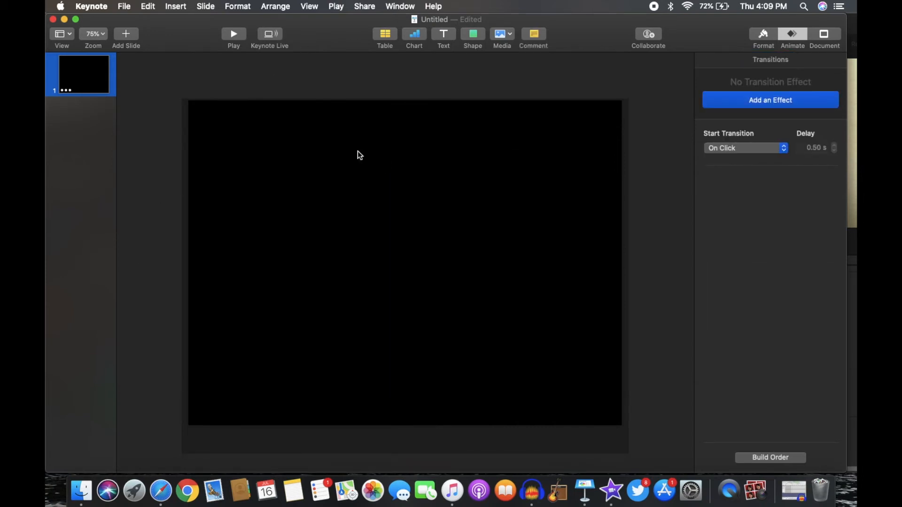
{"action": "left_click", "coordinate": [234, 34]}
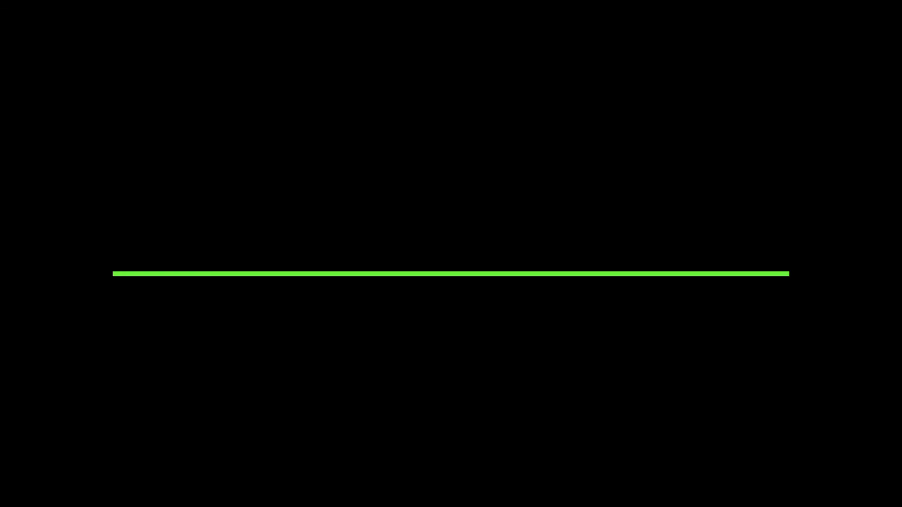
{"action": "key", "text": "Escape"}
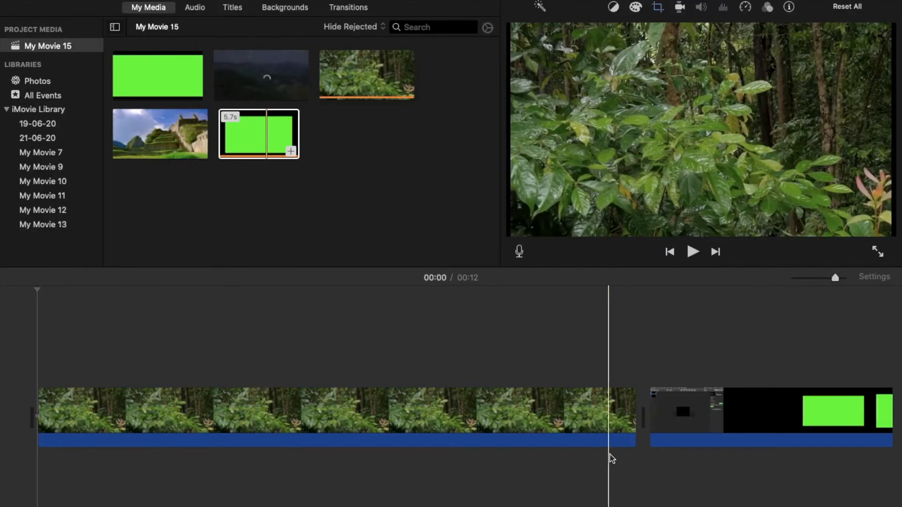
Switch to iMovie and look over the forest foliage clip and the green-screen recording in the timeline
{"action": "scroll", "coordinate": [610, 460], "scroll_direction": "right", "scroll_amount": 10}
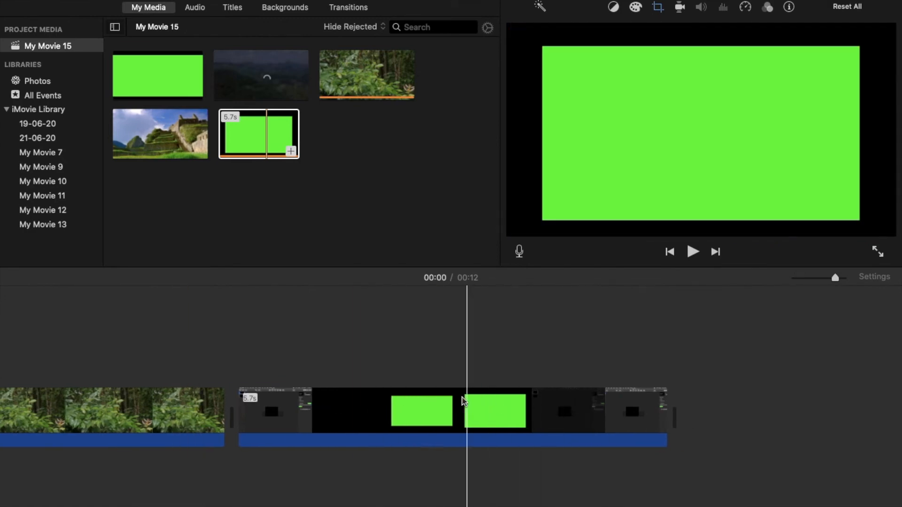
{"action": "scroll", "coordinate": [554, 407], "scroll_direction": "left", "scroll_amount": 9}
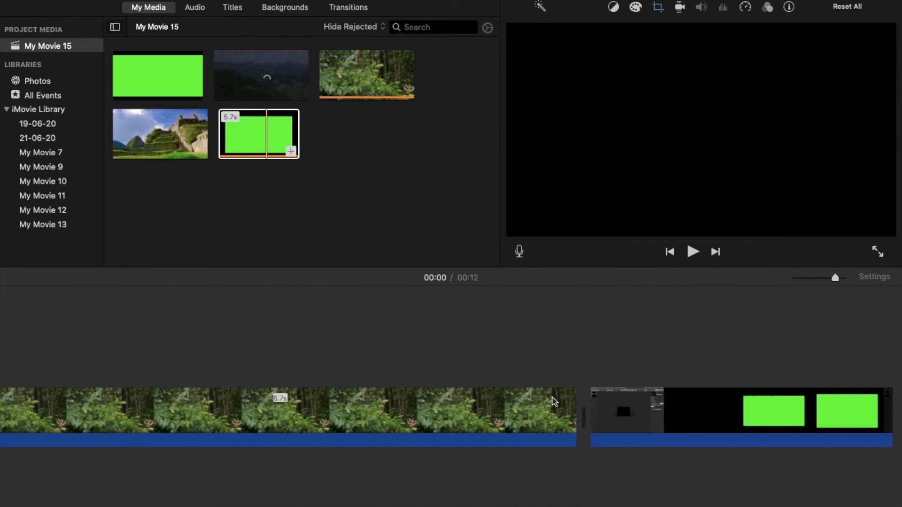
{"action": "left_click", "coordinate": [296, 411]}
{"action": "left_click", "coordinate": [706, 407]}
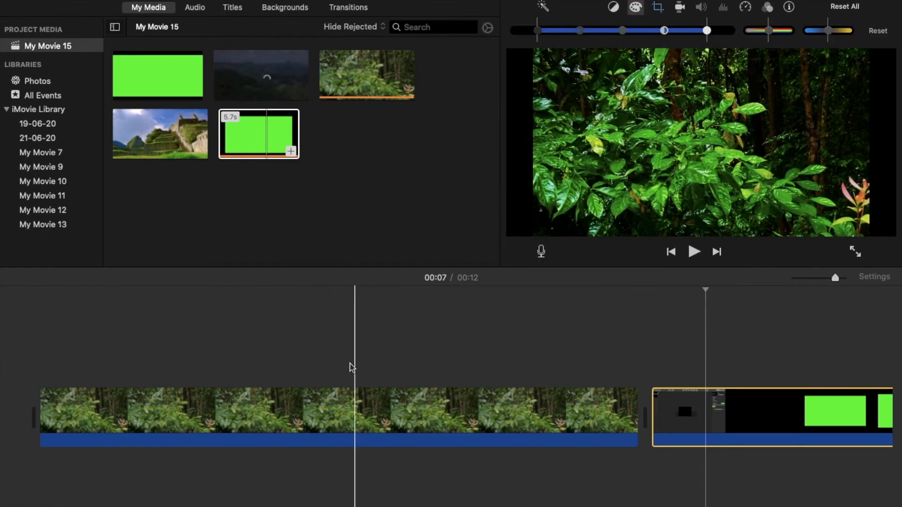
{"action": "left_click", "coordinate": [107, 423]}
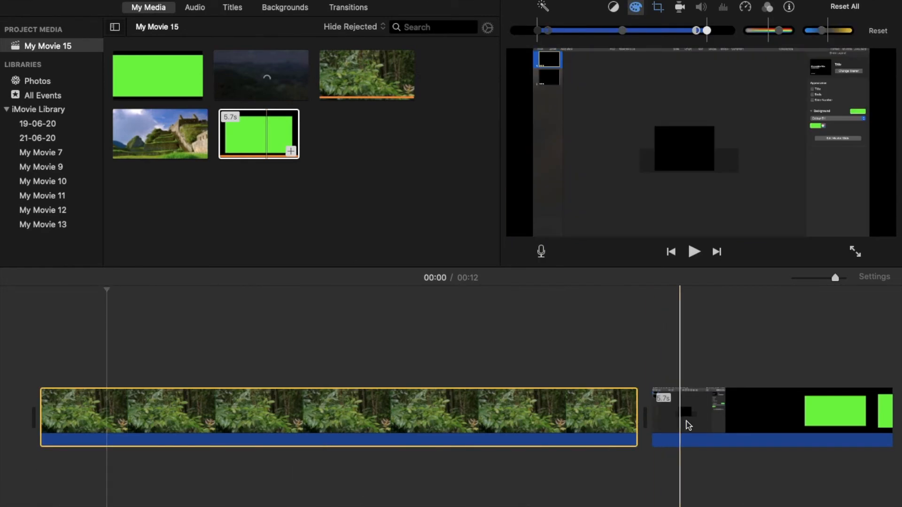
{"action": "scroll", "coordinate": [739, 425], "scroll_direction": "right", "scroll_amount": 2}
{"action": "scroll", "coordinate": [741, 425], "scroll_direction": "right", "scroll_amount": 3}
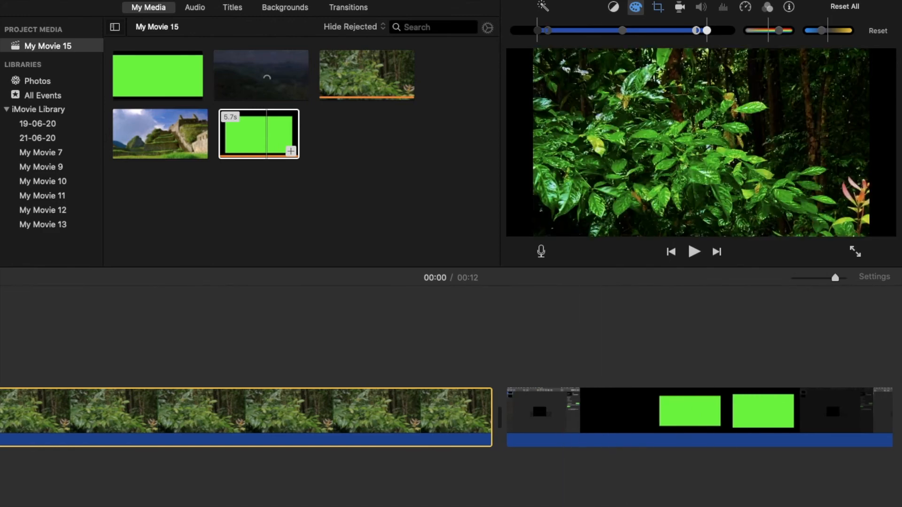
Trim the green-screen recording to its opening animation by splitting off and deleting the footage before and after it
{"action": "left_click", "coordinate": [626, 423]}
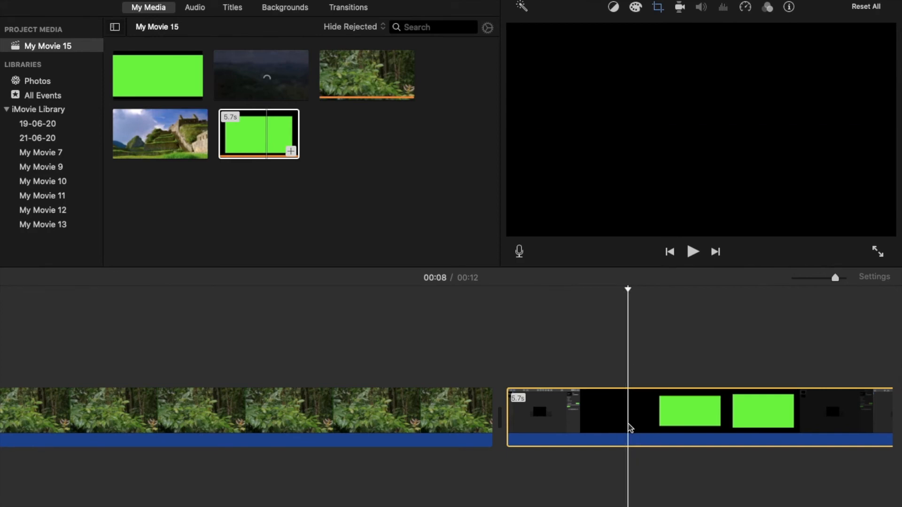
{"action": "key", "text": "super+b"}
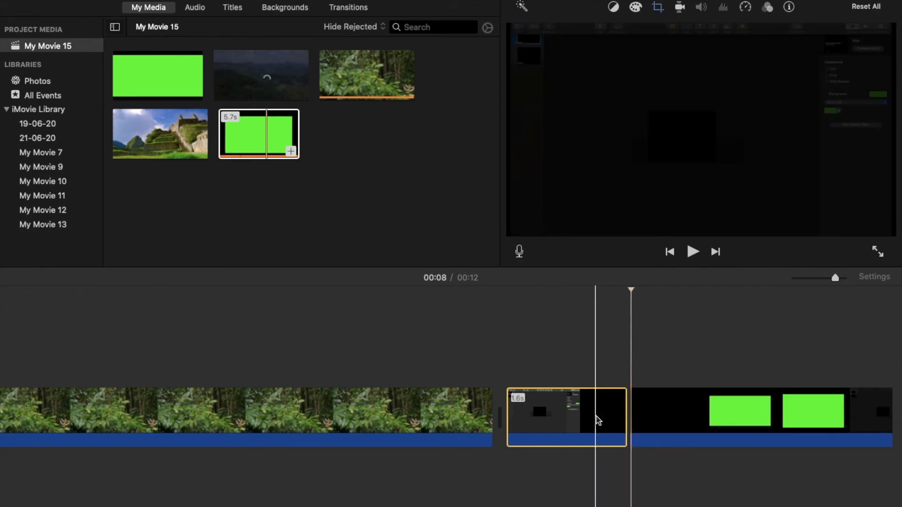
{"action": "key", "text": "Delete"}
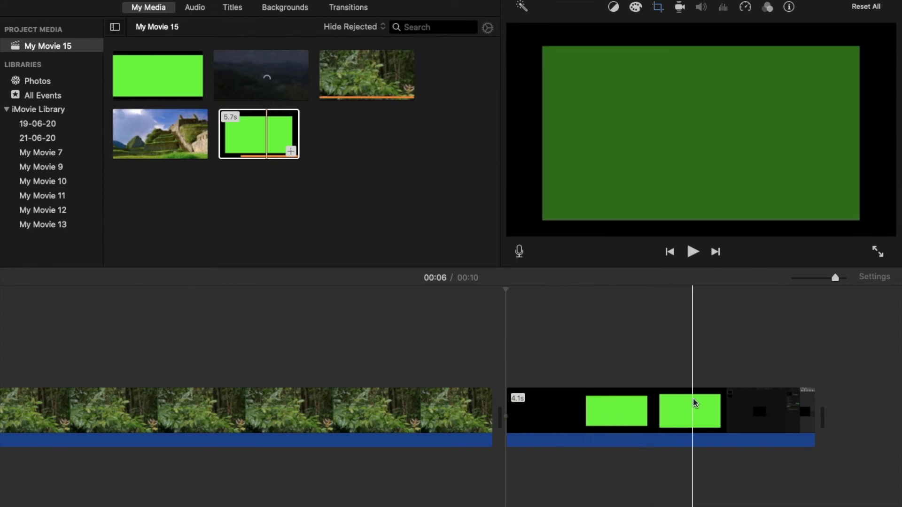
{"action": "left_click", "coordinate": [670, 405]}
{"action": "key", "text": "super+b"}
{"action": "left_click", "coordinate": [681, 403]}
{"action": "key", "text": "Delete"}
Place the trimmed green-screen clip above the foliage clip, aligned with its beginning
{"action": "left_click_drag", "start_coordinate": [626, 433], "coordinate": [379, 373]}
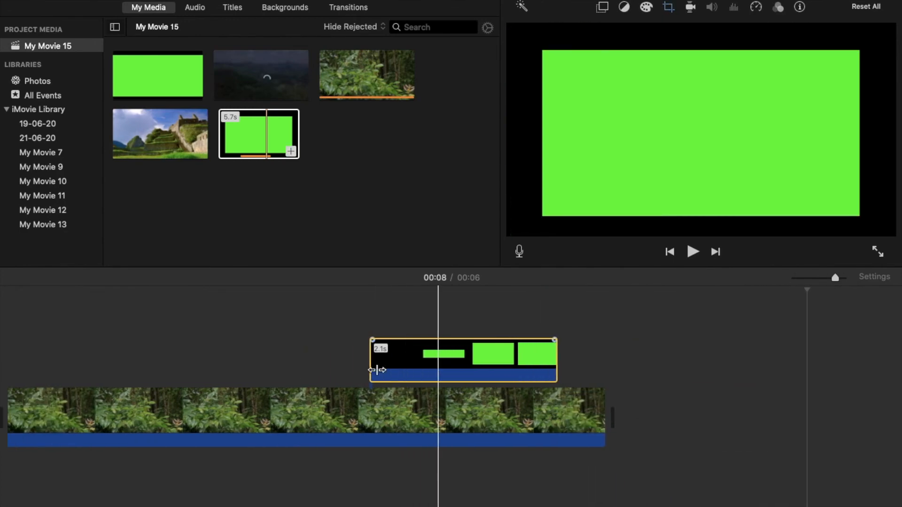
{"action": "left_click_drag", "start_coordinate": [447, 365], "coordinate": [89, 365]}
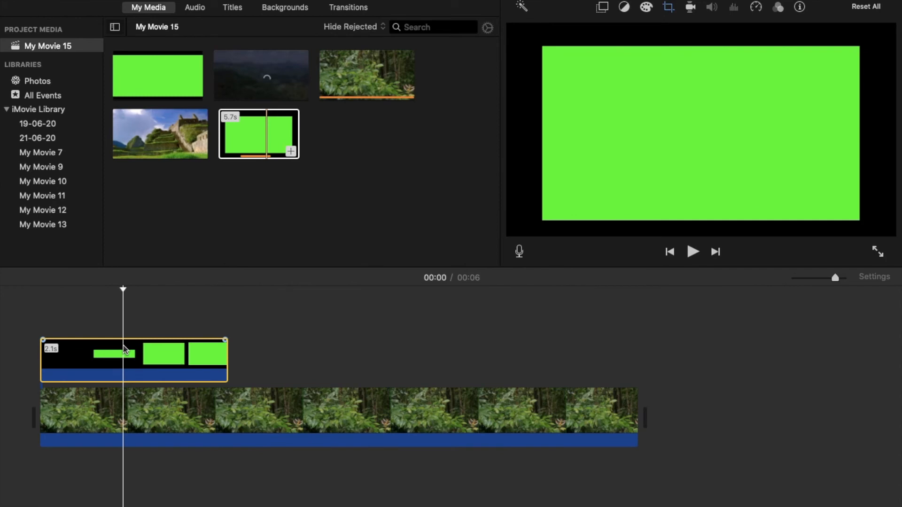
Set the overlaid clip to Green/Blue Screen and play the project from the start
{"action": "left_click", "coordinate": [601, 6]}
{"action": "left_click", "coordinate": [574, 30]}
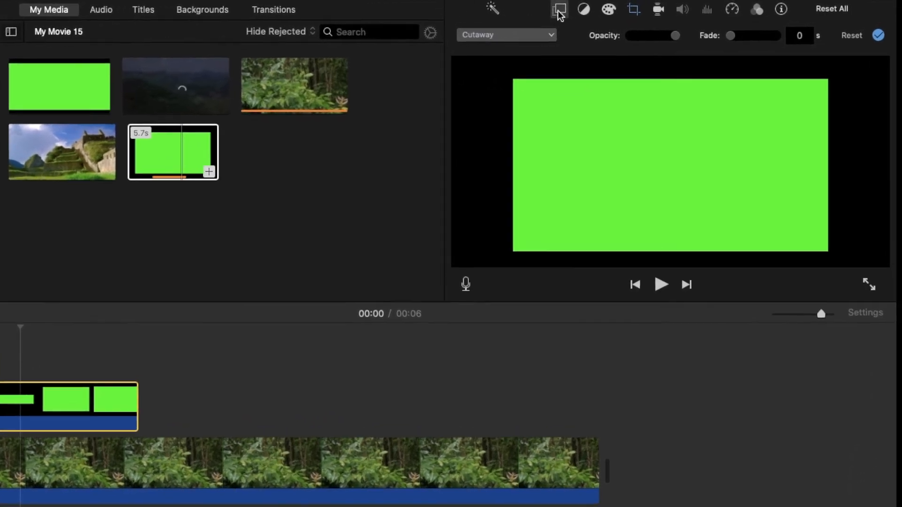
{"action": "left_click", "coordinate": [417, 48]}
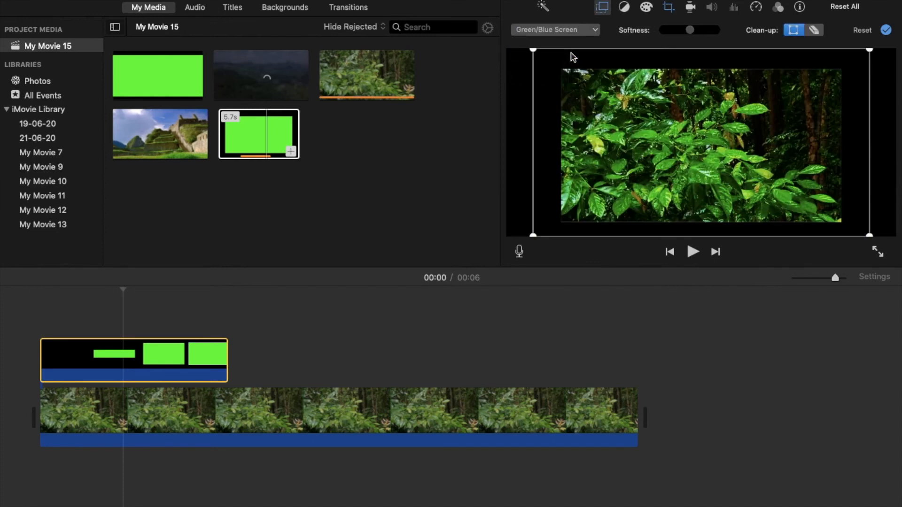
{"action": "left_click", "coordinate": [24, 301]}
{"action": "key", "text": "space"}
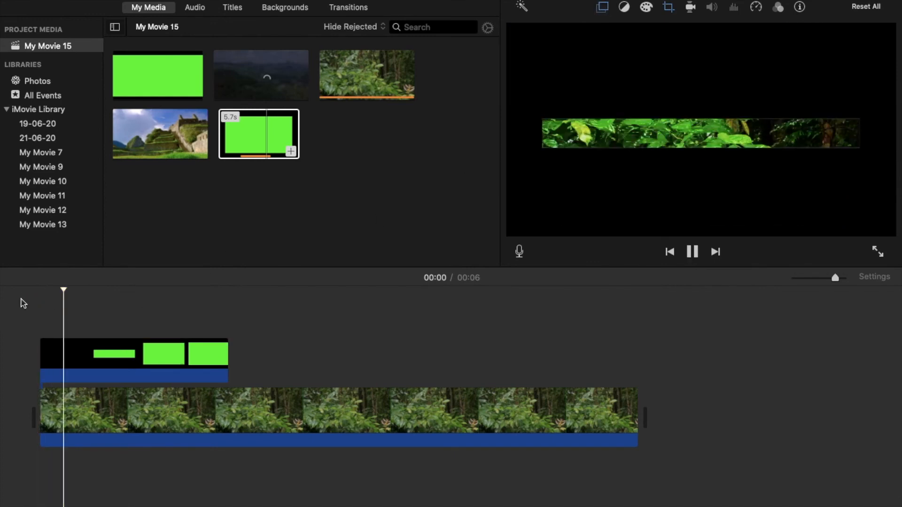